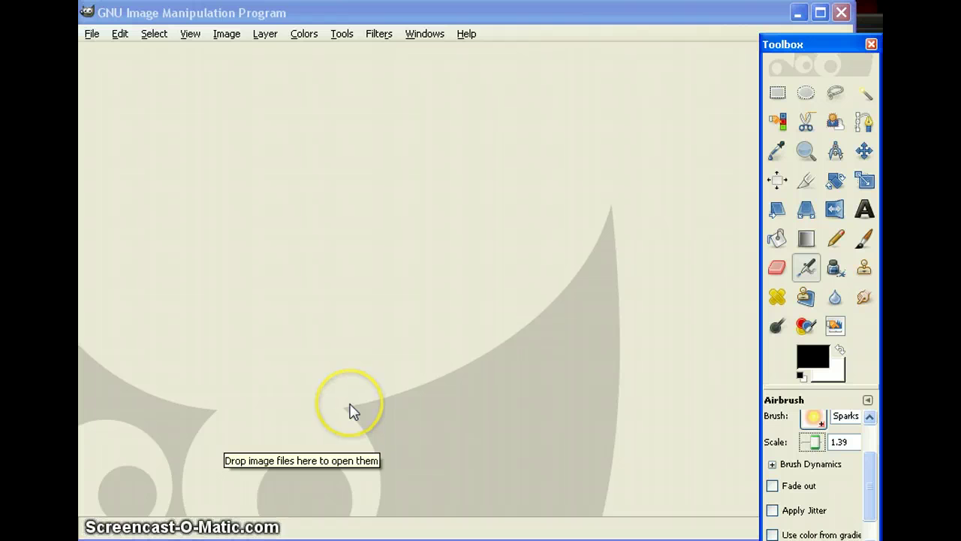
- Create a new 640×480 pixel image through File > New without choosing a template
click(92, 34)
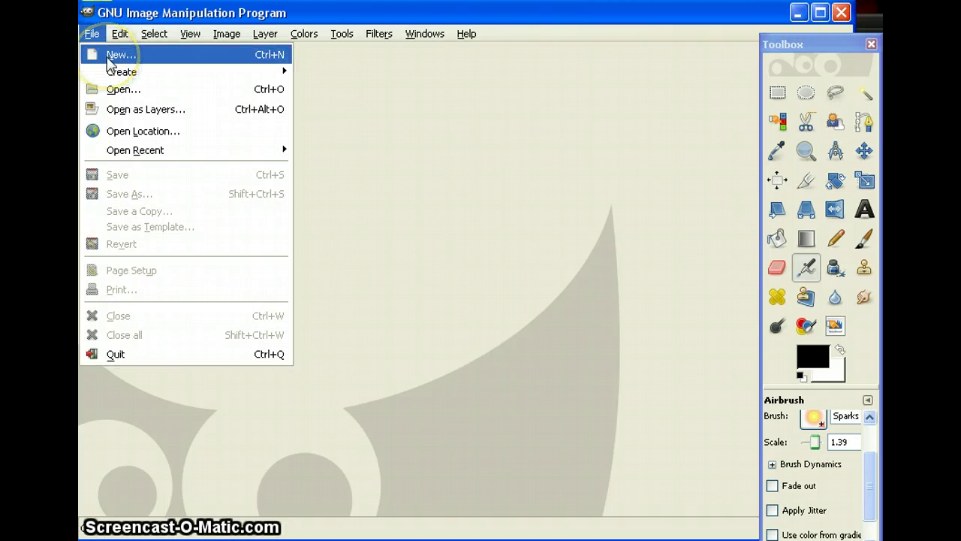
click(111, 55)
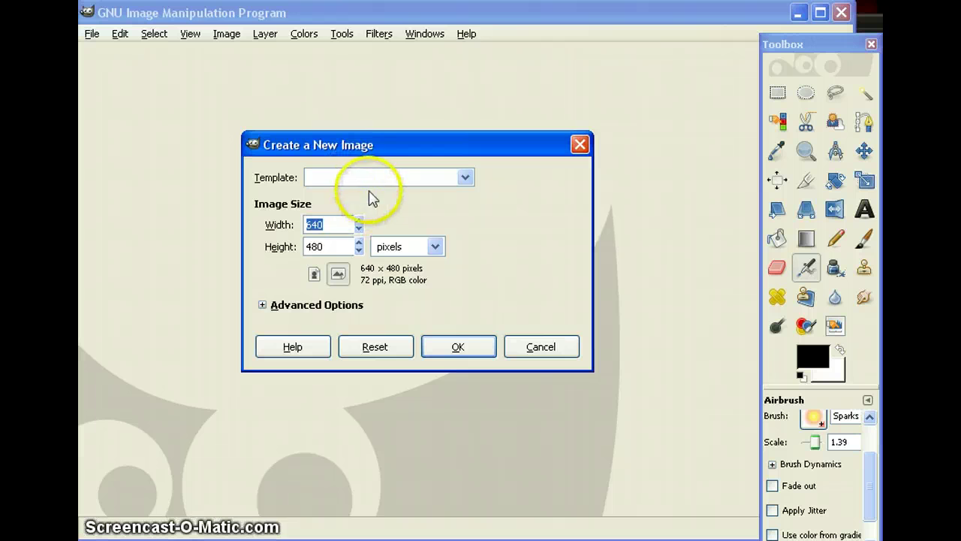
click(326, 249)
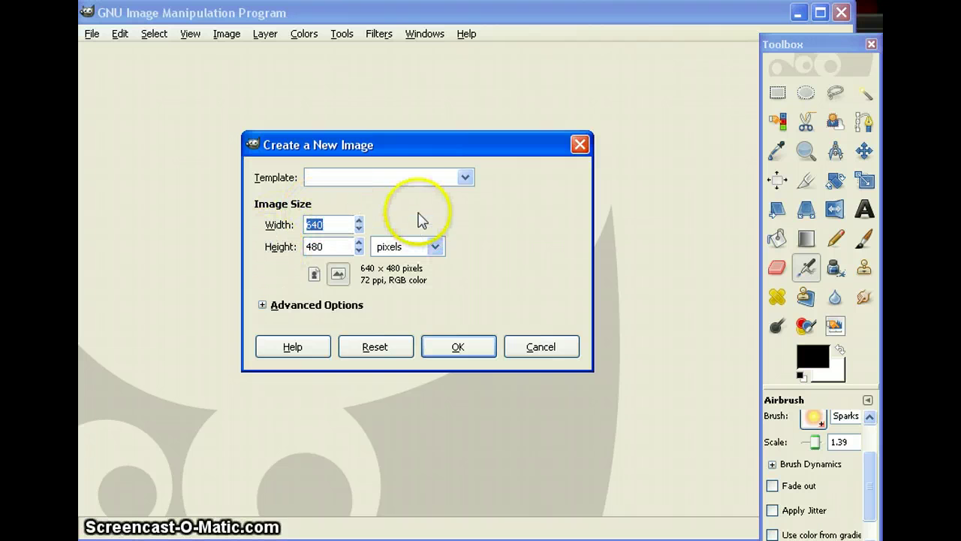
click(428, 180)
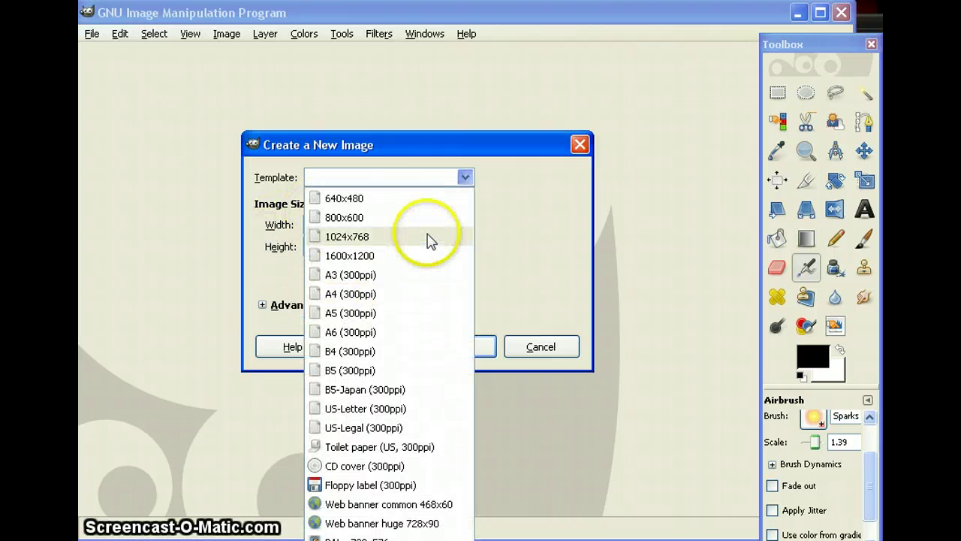
click(506, 214)
click(454, 346)
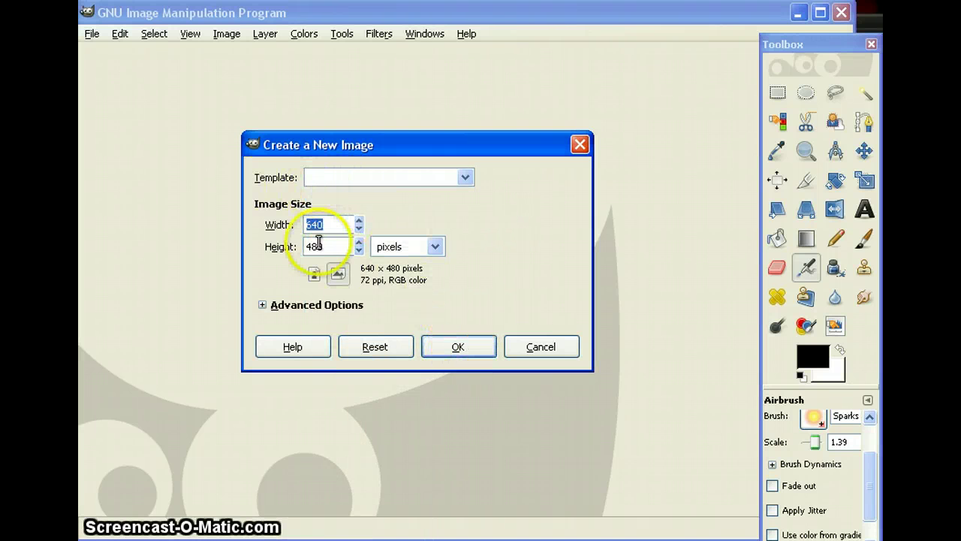
click(456, 347)
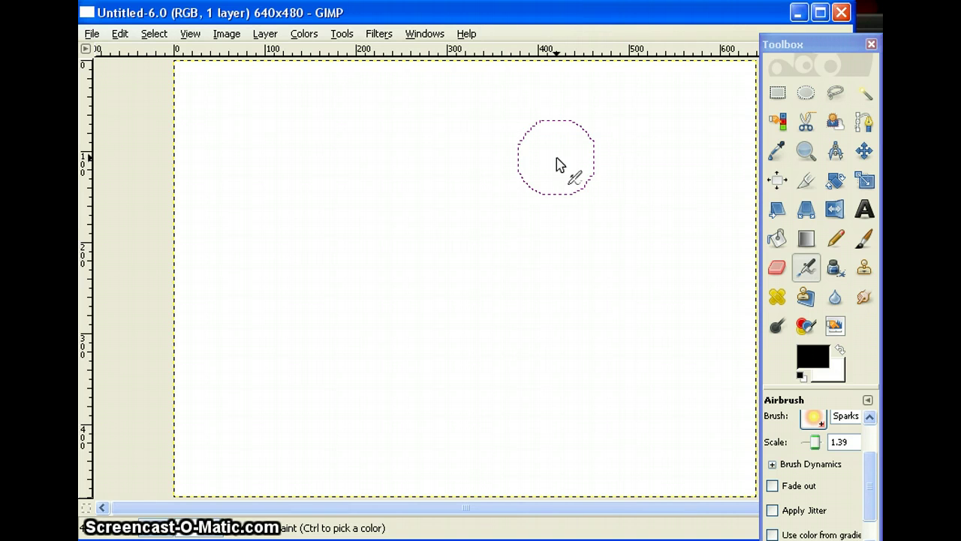
- Open the Layers dialog with Ctrl+L, move it down over the canvas, and select Background
key(ctrl)
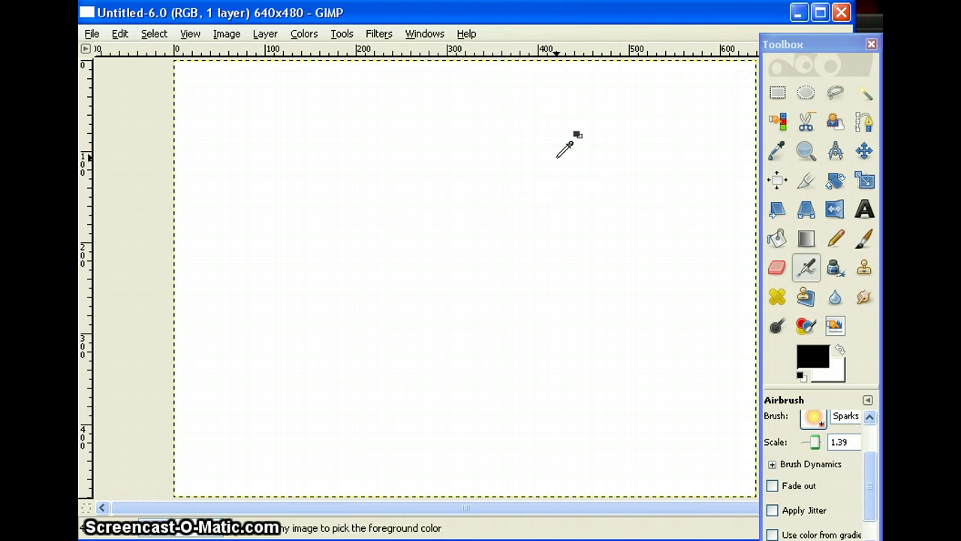
key(ctrl+l)
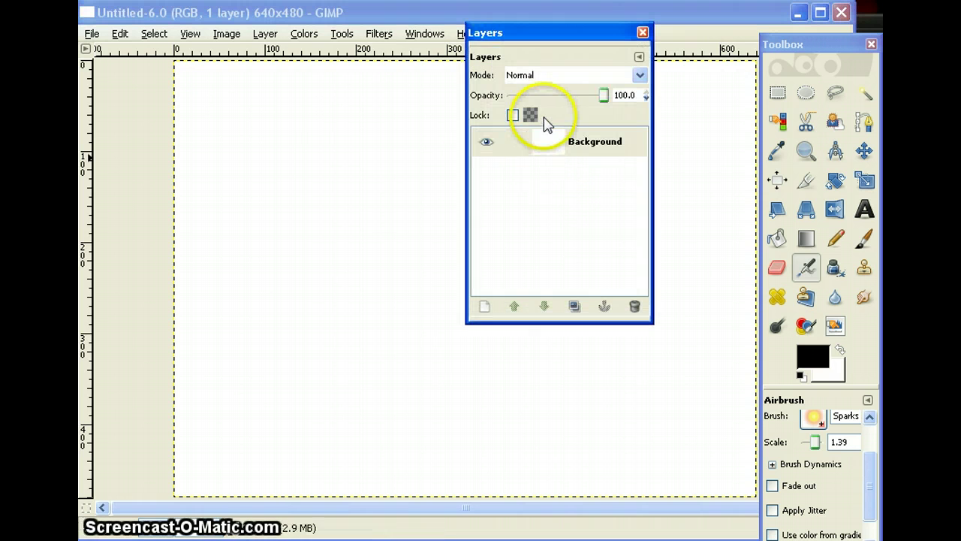
drag(549, 34, 553, 120)
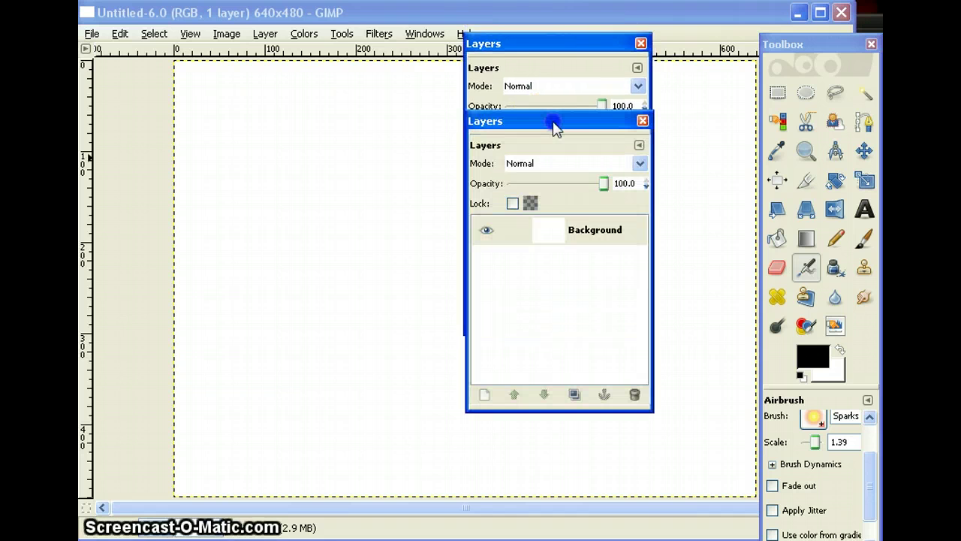
click(588, 234)
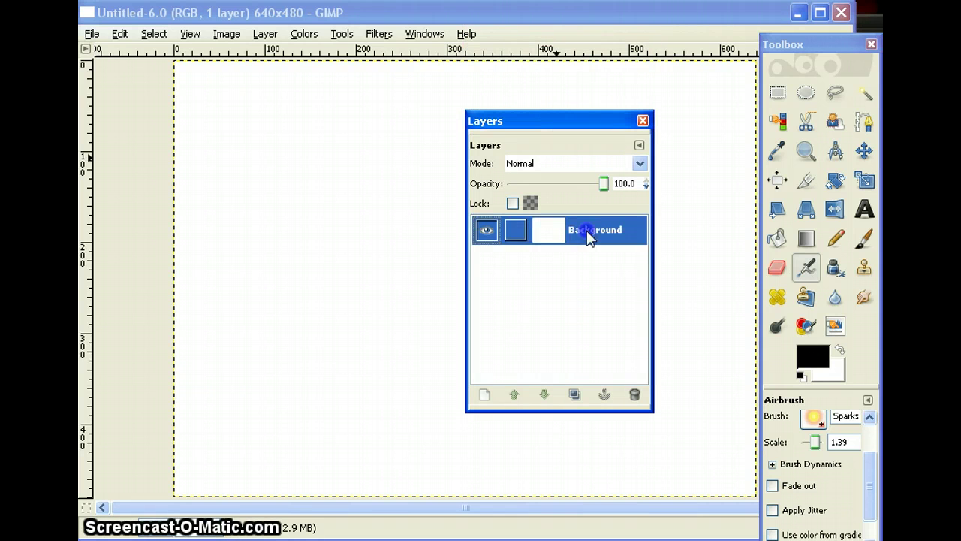
click(576, 287)
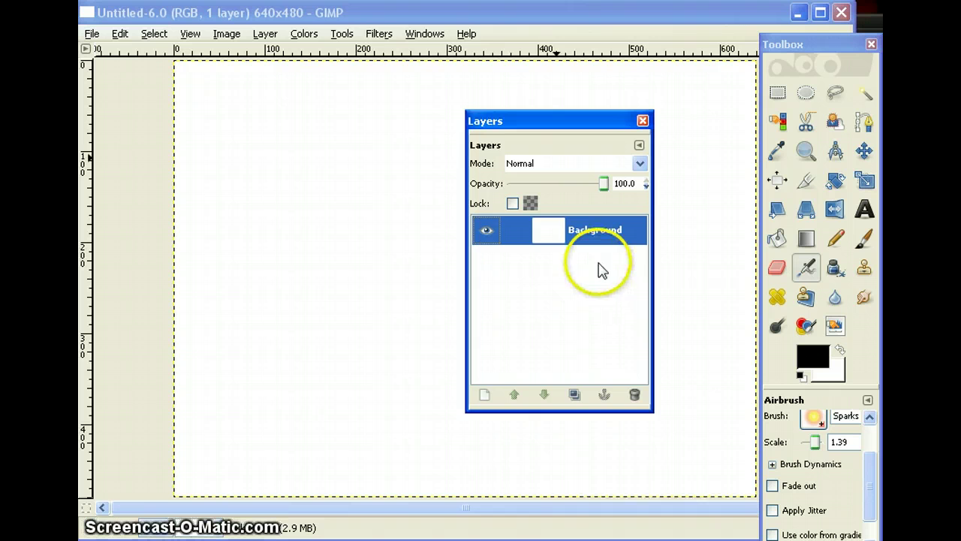
- Add a new layer named 'blood' with Transparency fill, then close the Layers dialog
right_click(585, 286)
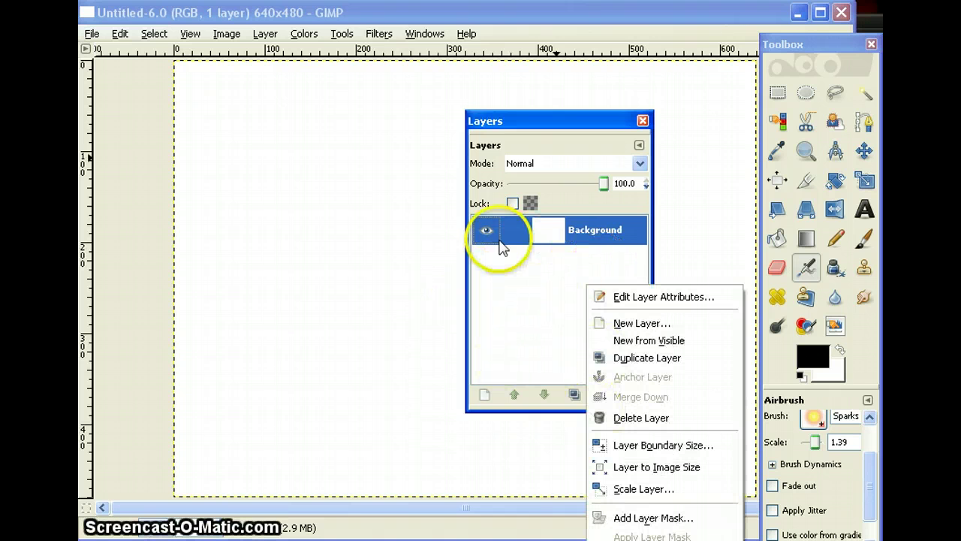
click(628, 327)
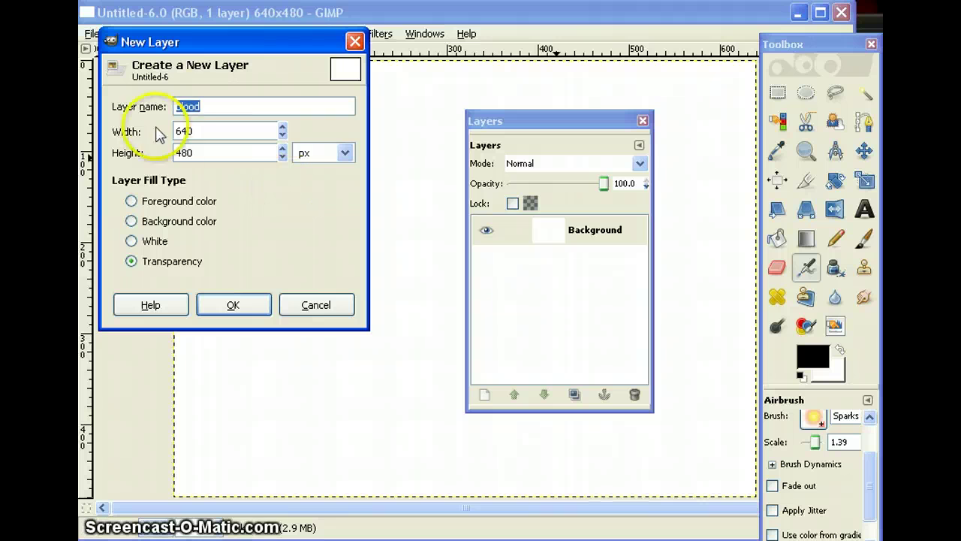
click(235, 304)
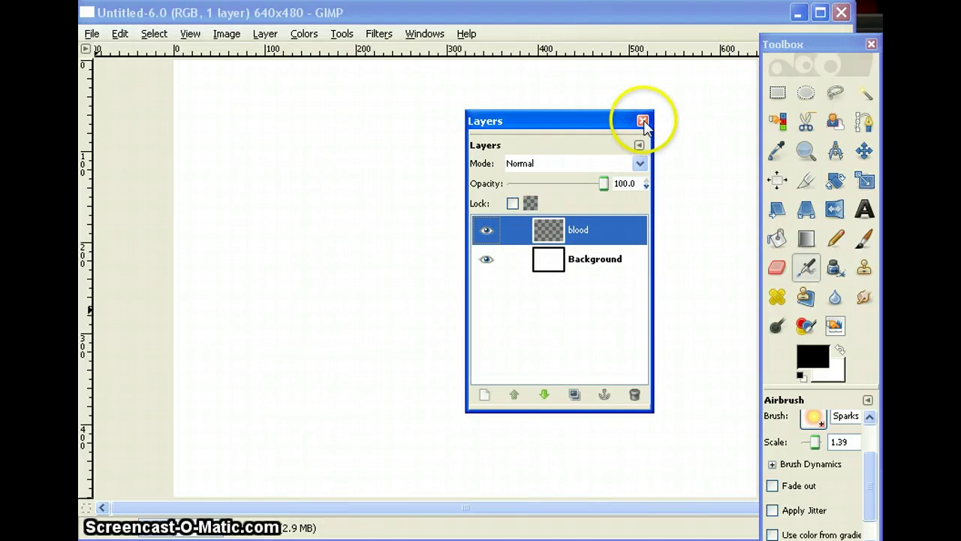
click(644, 121)
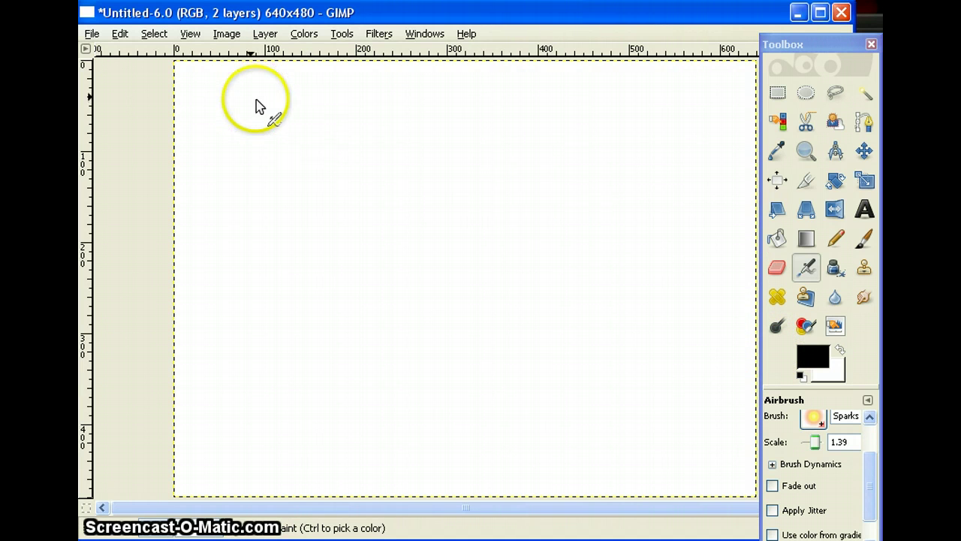
- Spray a diagonal Sparks trail, set the jitter Amount to 0.00, and leave Apply Jitter off
mouse_move(256, 106)
mouse_down()
mouse_move(252, 98)
mouse_move(366, 322)
mouse_up()
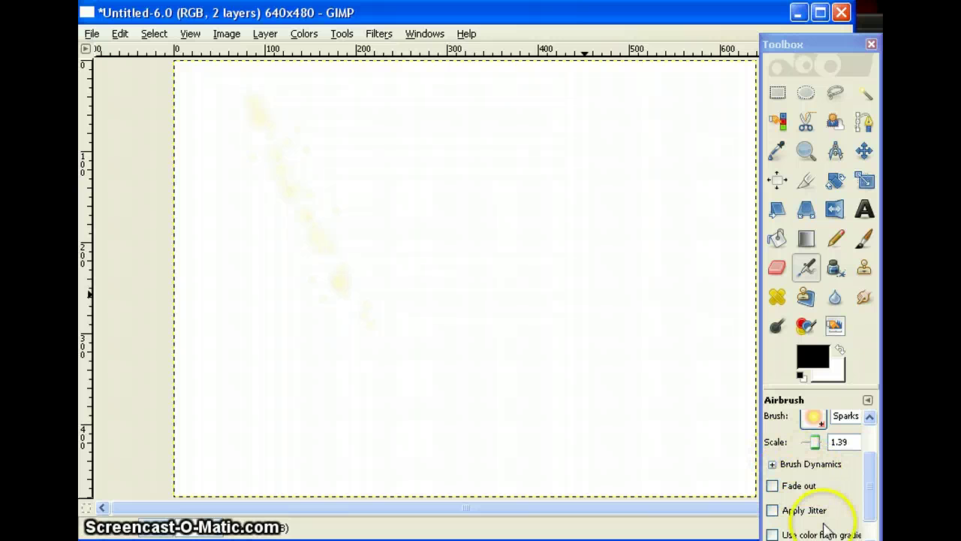
click(800, 511)
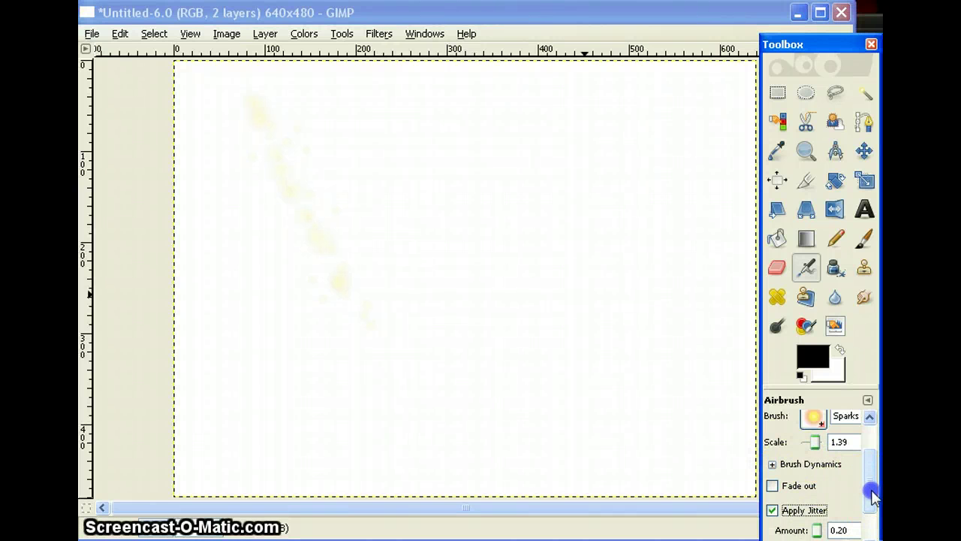
scroll(873, 493, down, 3)
drag(816, 476, 833, 481)
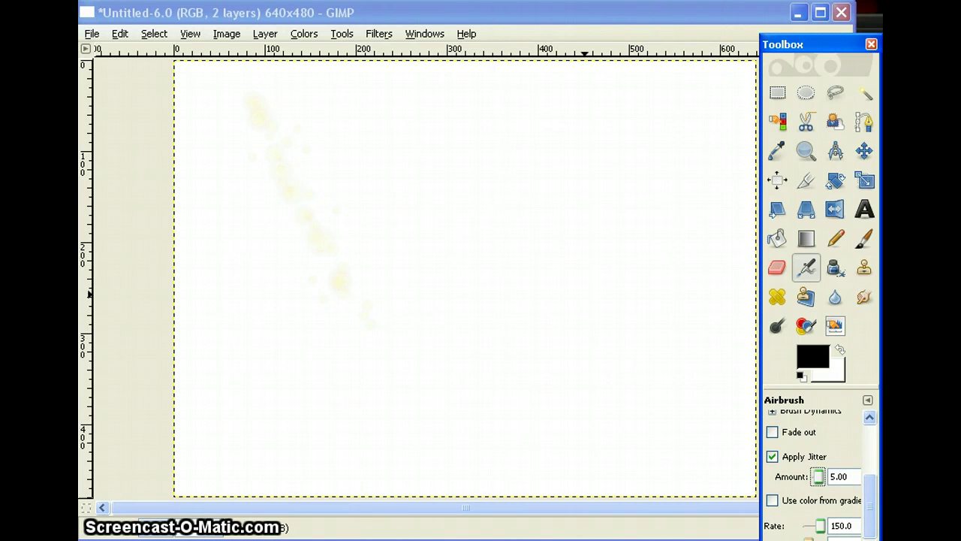
mouse_move(818, 476)
mouse_down()
mouse_move(789, 476)
mouse_move(815, 478)
mouse_up()
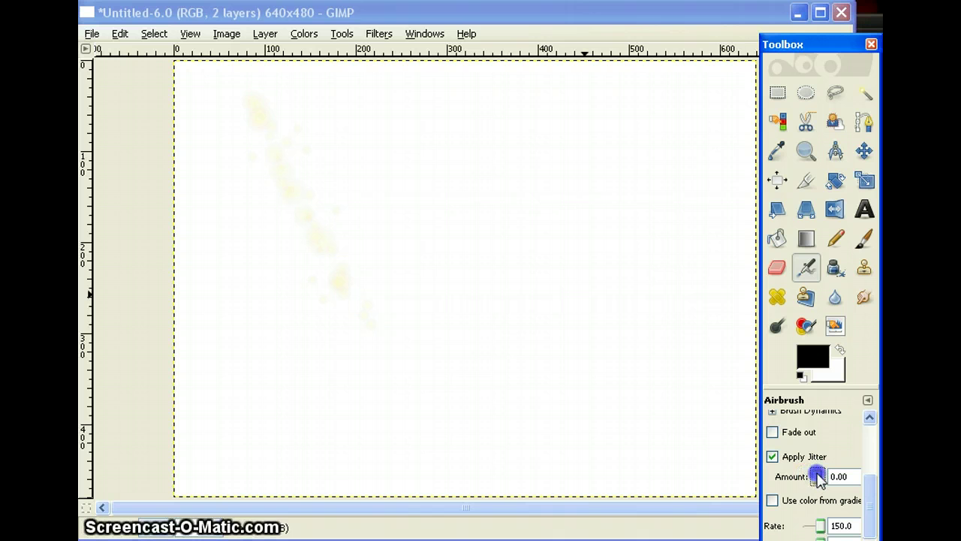
click(772, 456)
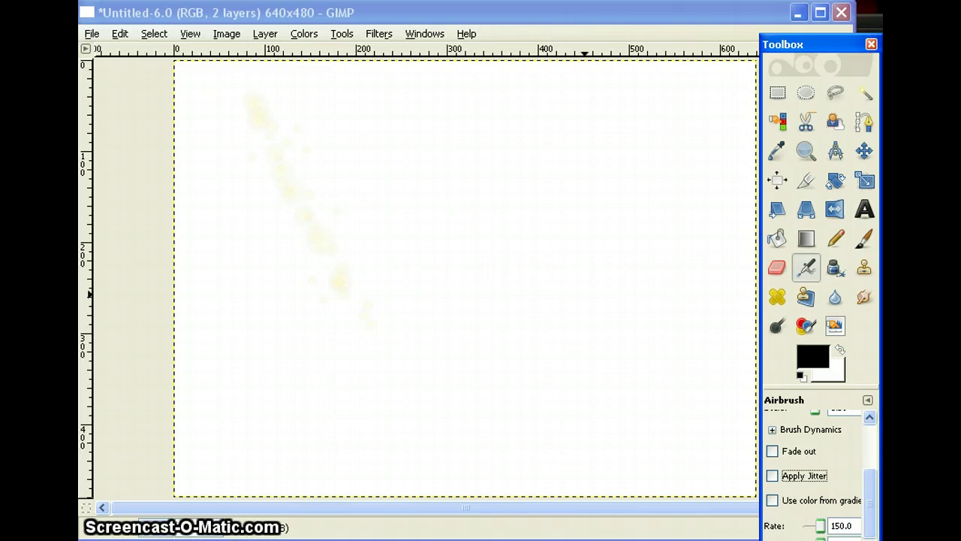
drag(867, 507, 860, 453)
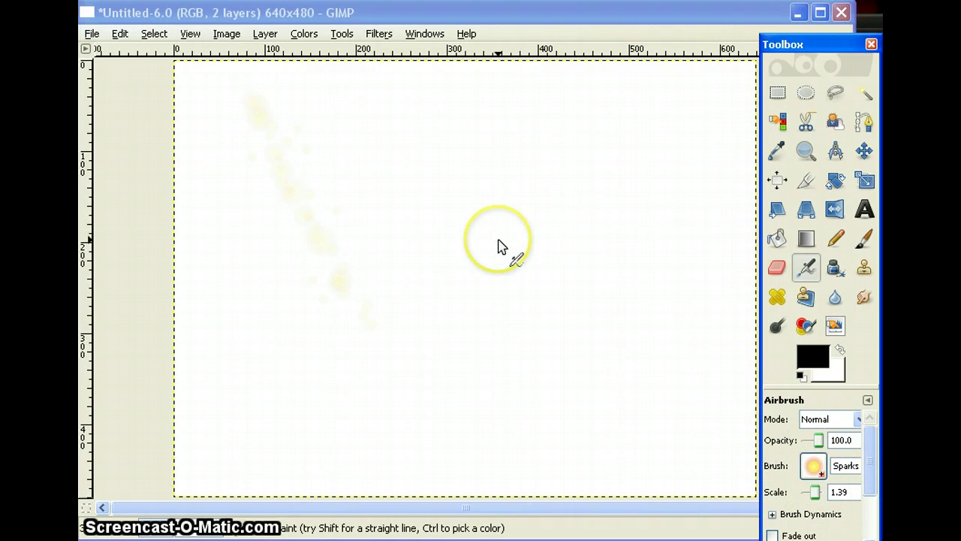
- Spray the first diagonal Sparks trails from the top-left and lower-left toward the upper right
click(229, 94)
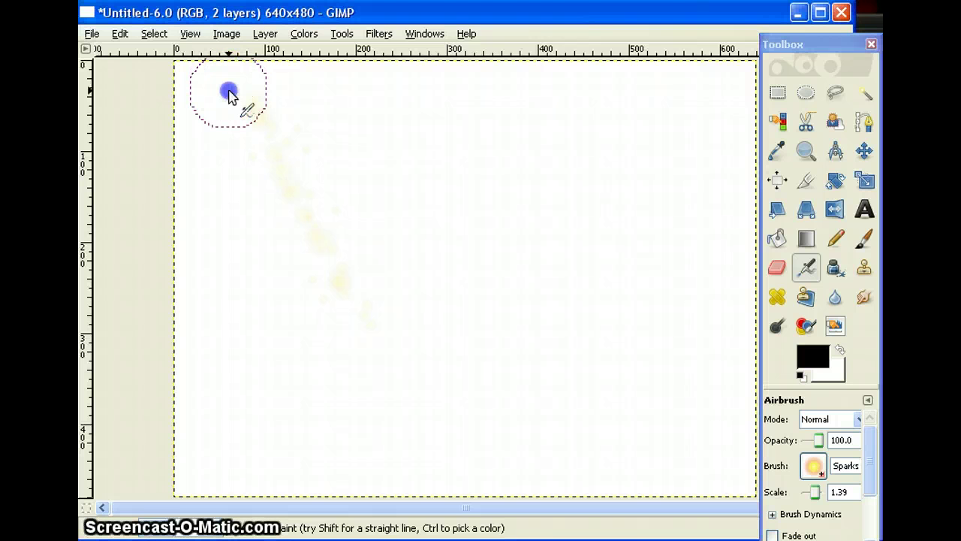
mouse_move(229, 93)
mouse_down()
mouse_move(275, 166)
mouse_move(377, 259)
mouse_up()
click(648, 154)
click(519, 250)
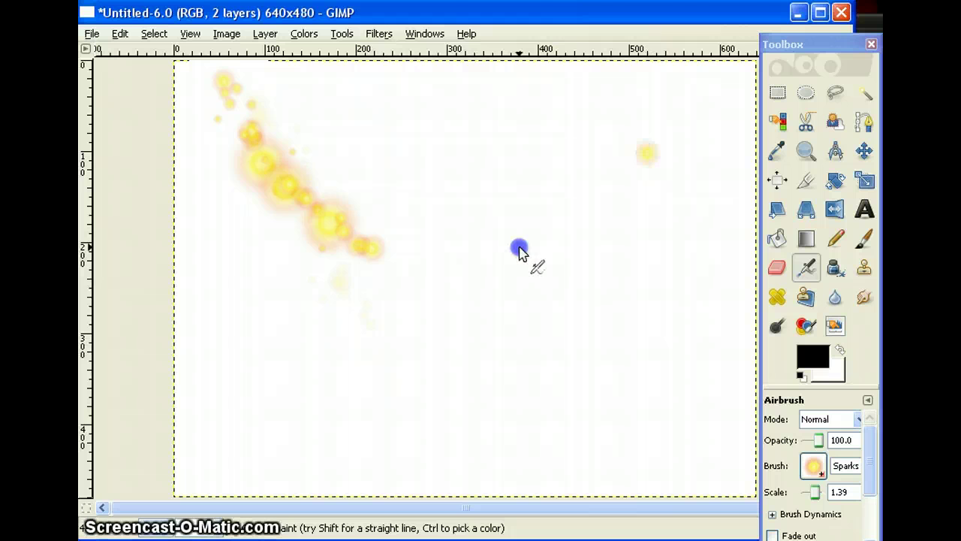
drag(519, 250, 647, 153)
click(310, 353)
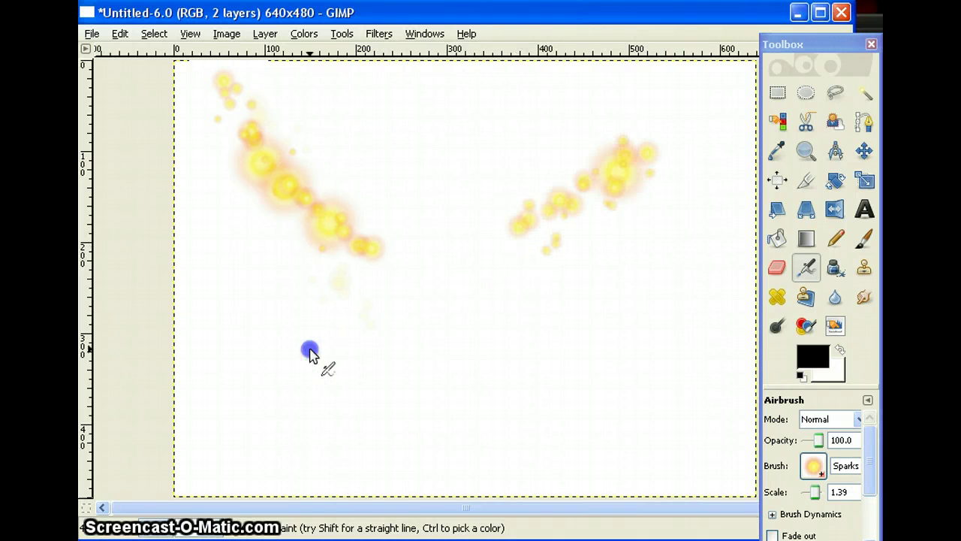
drag(310, 353, 537, 221)
click(322, 142)
click(802, 269)
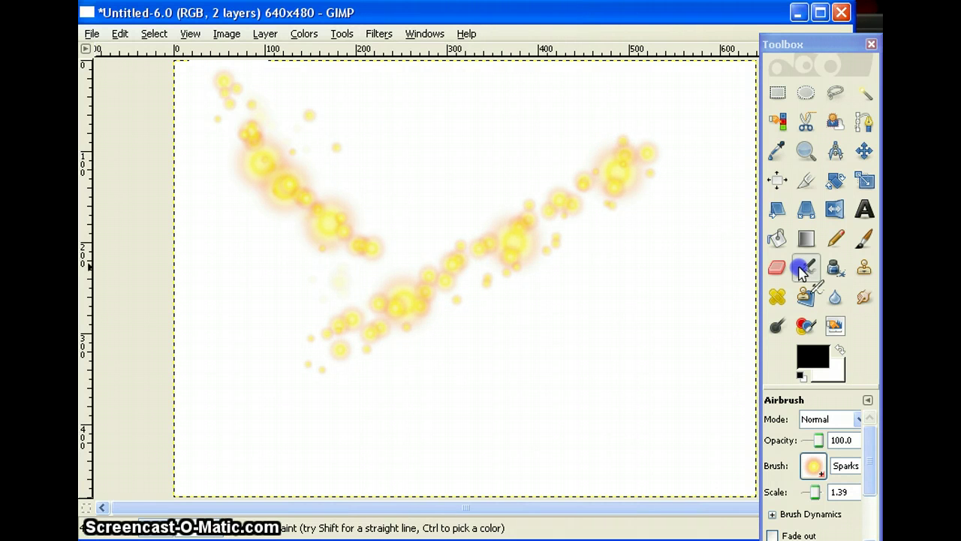
click(717, 86)
click(245, 479)
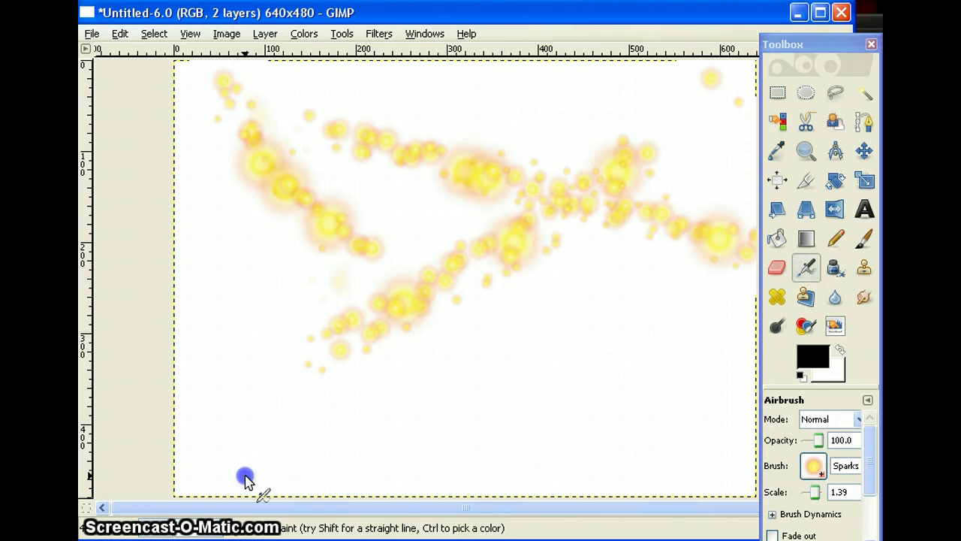
drag(245, 478, 710, 75)
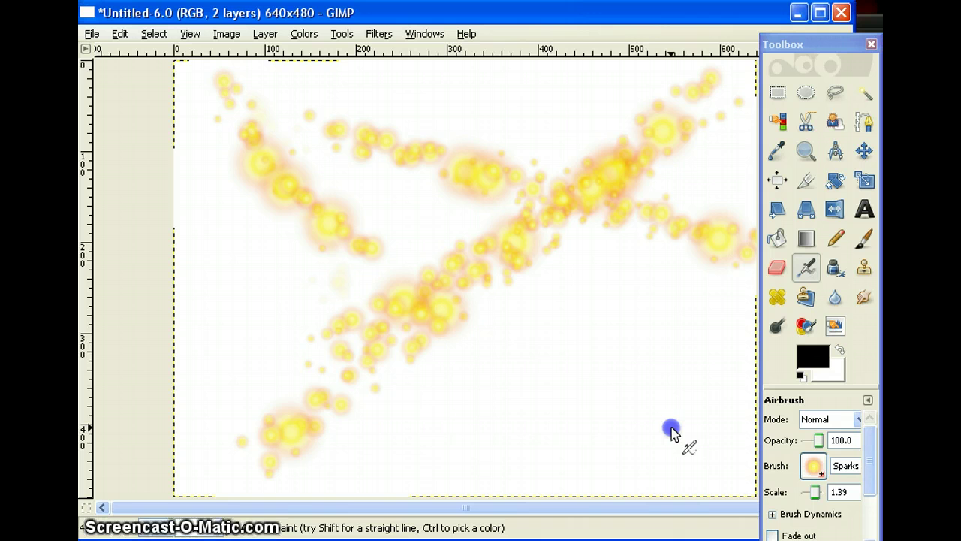
- Add crossing Sparks strokes through the centre, right side and lower area until densely covered
drag(672, 432, 192, 209)
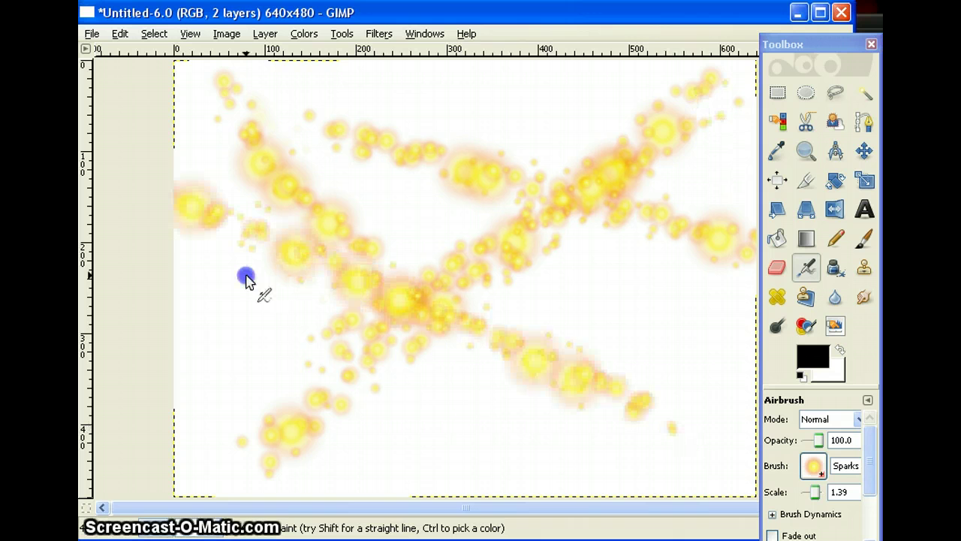
drag(246, 278, 665, 116)
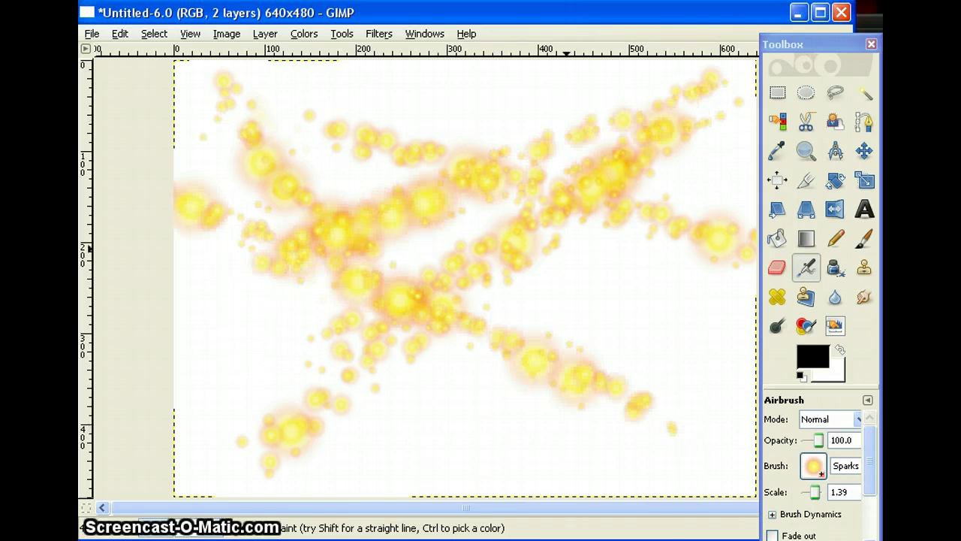
drag(225, 113, 569, 253)
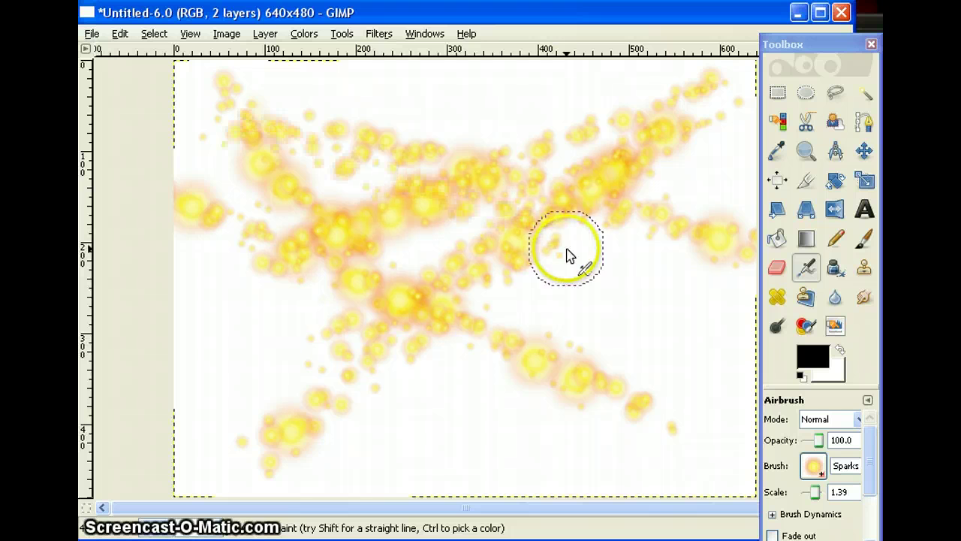
drag(383, 188, 556, 91)
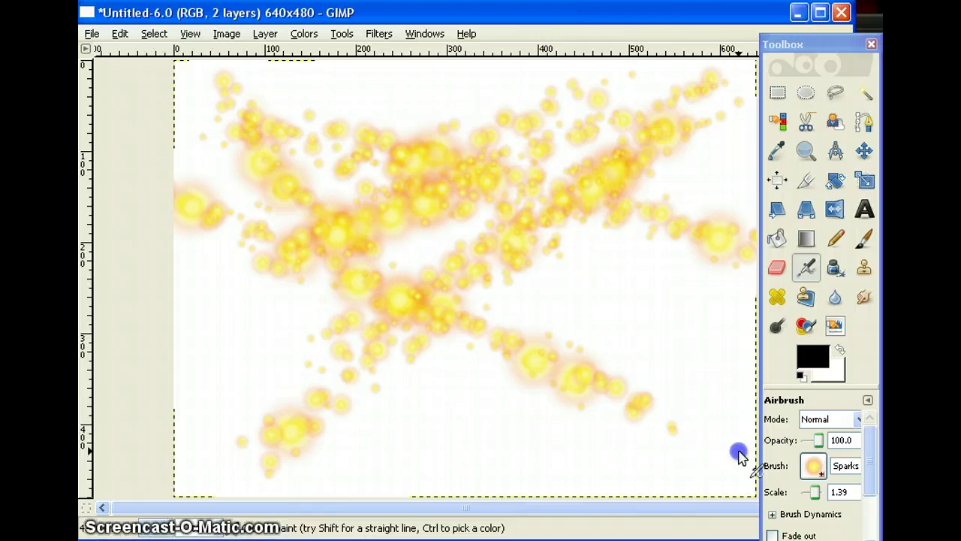
drag(738, 455, 361, 180)
drag(661, 259, 344, 438)
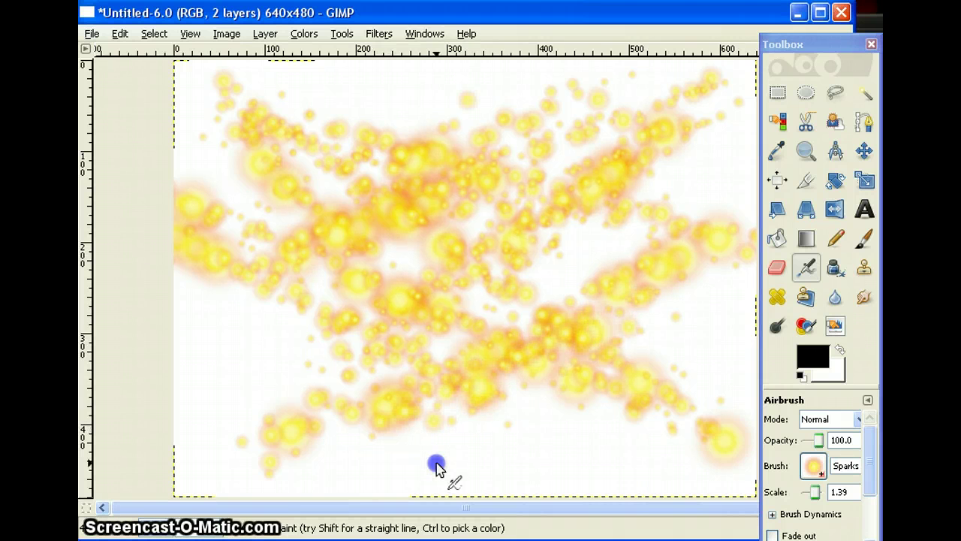
drag(437, 466, 454, 106)
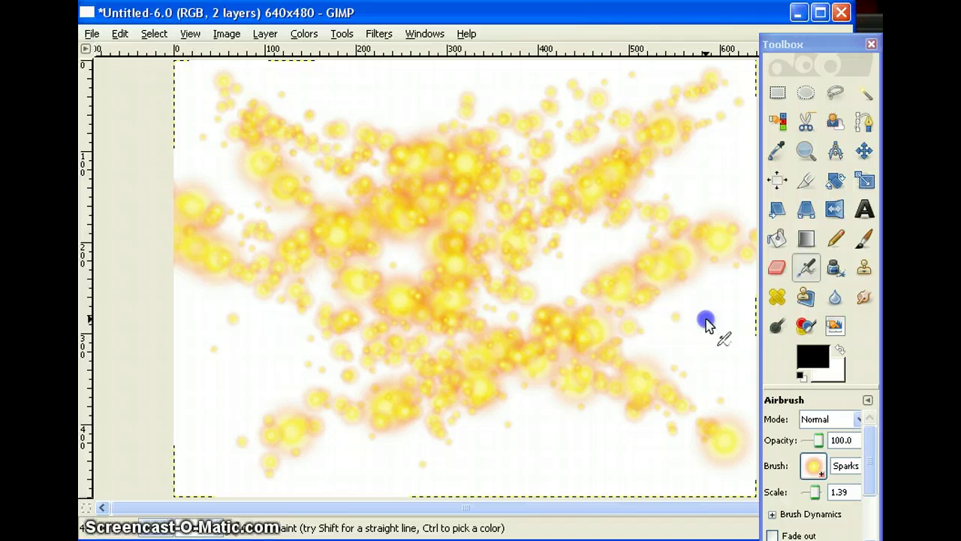
drag(705, 321, 255, 330)
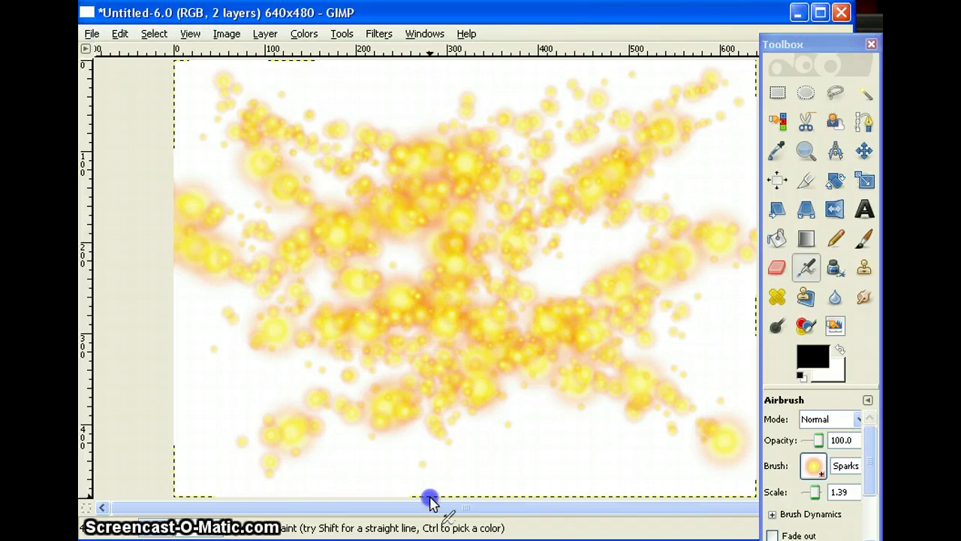
drag(430, 499, 582, 284)
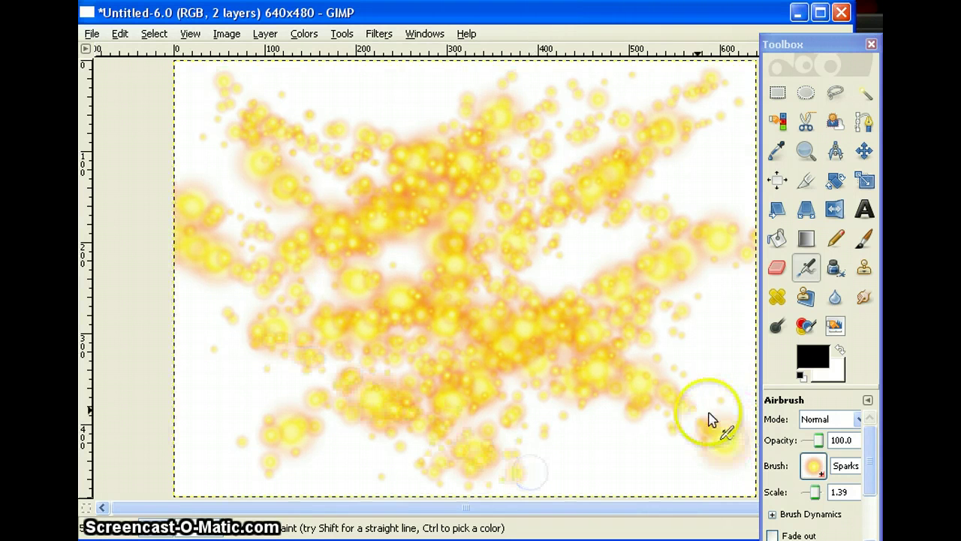
- Apply Colors > Colorize with Hue 360, Saturation 100 and Lightness -87 to the spark dots
click(300, 34)
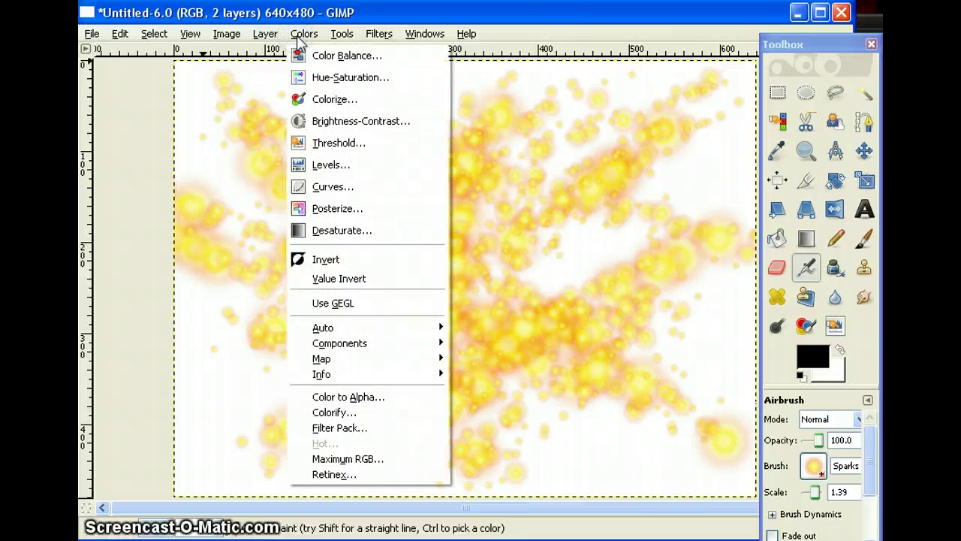
click(325, 100)
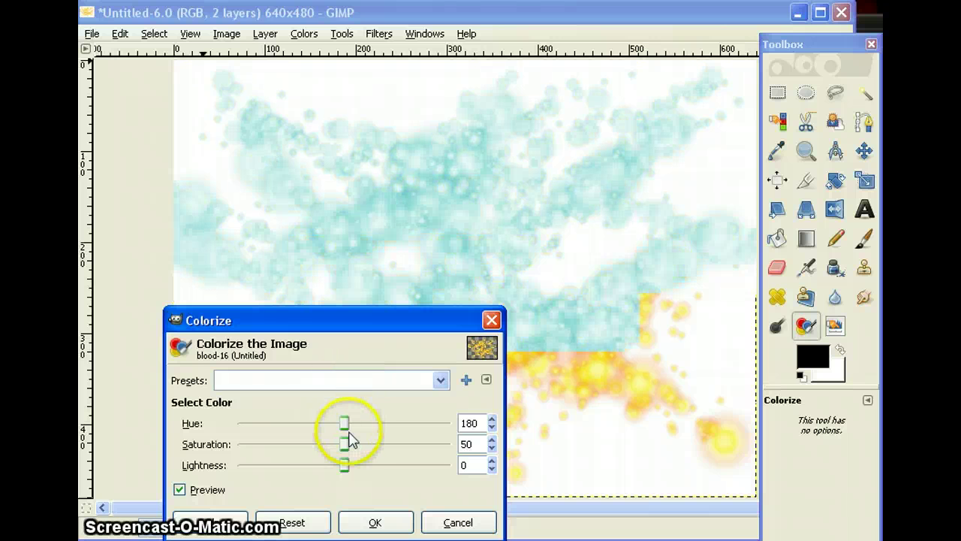
drag(347, 426, 460, 422)
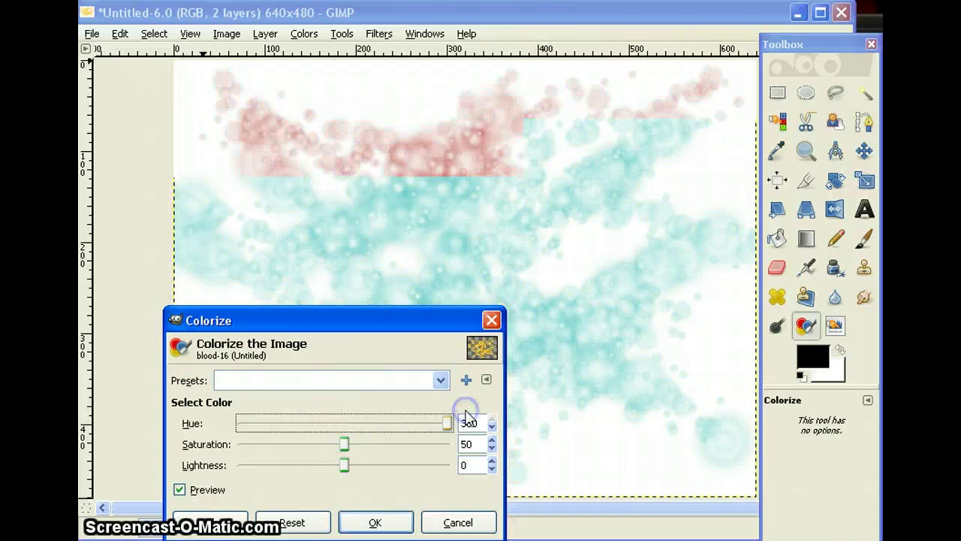
click(343, 446)
drag(343, 448, 461, 446)
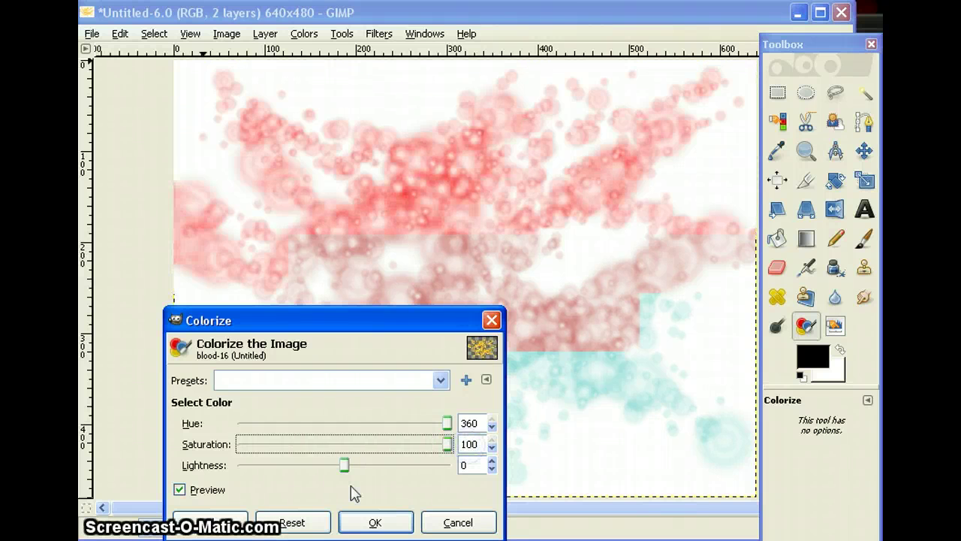
drag(355, 477, 257, 473)
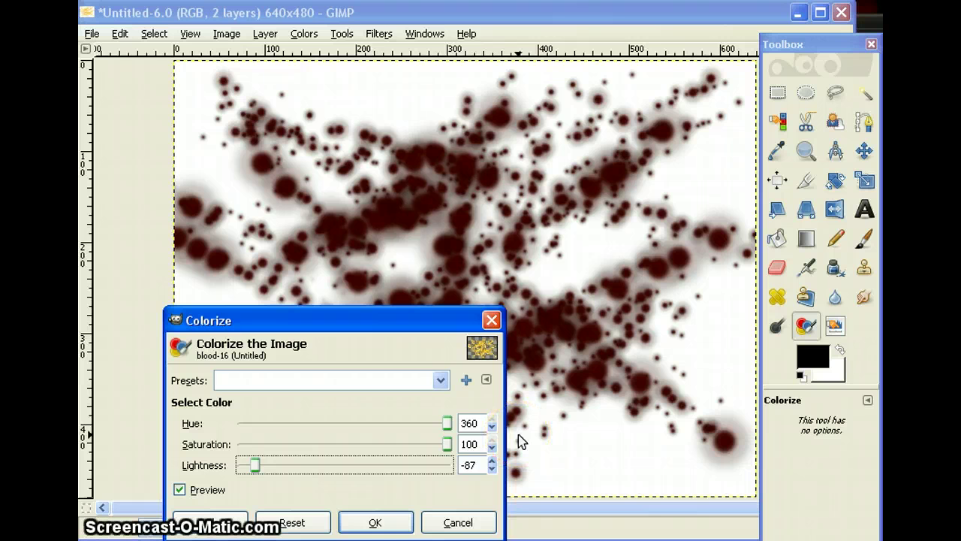
click(399, 524)
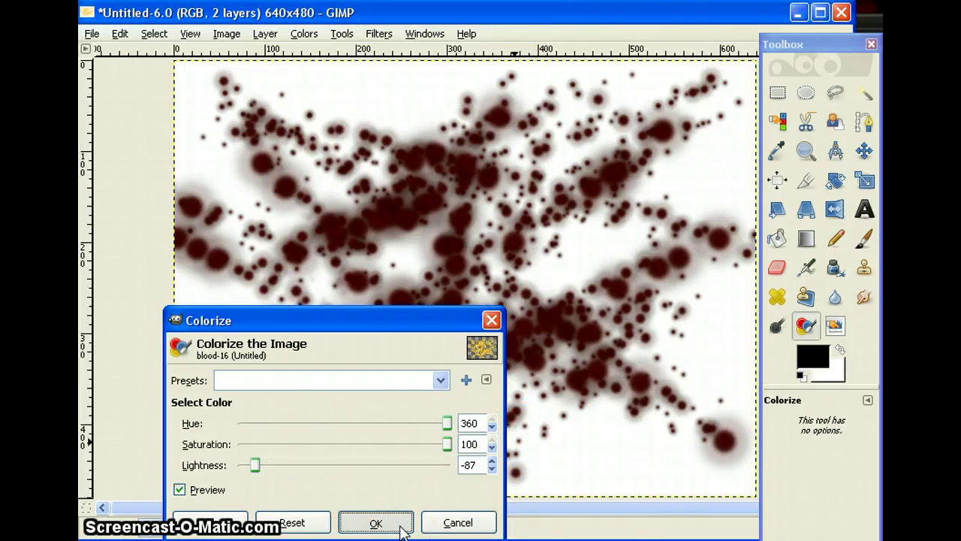
click(399, 524)
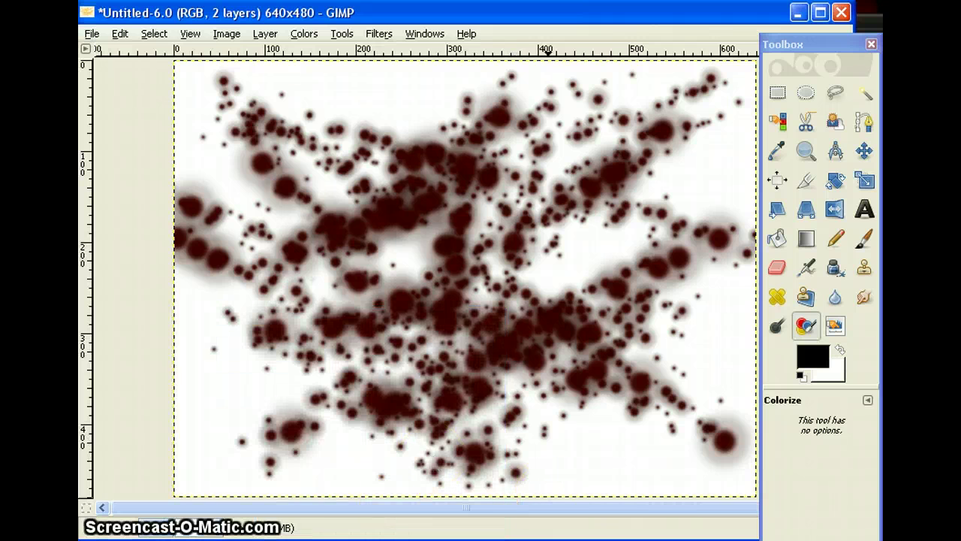
click(637, 538)
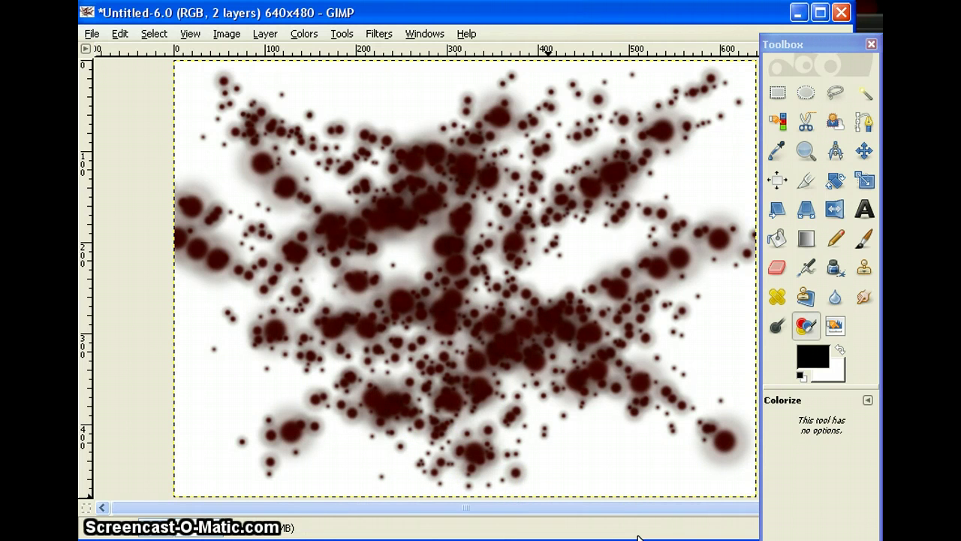